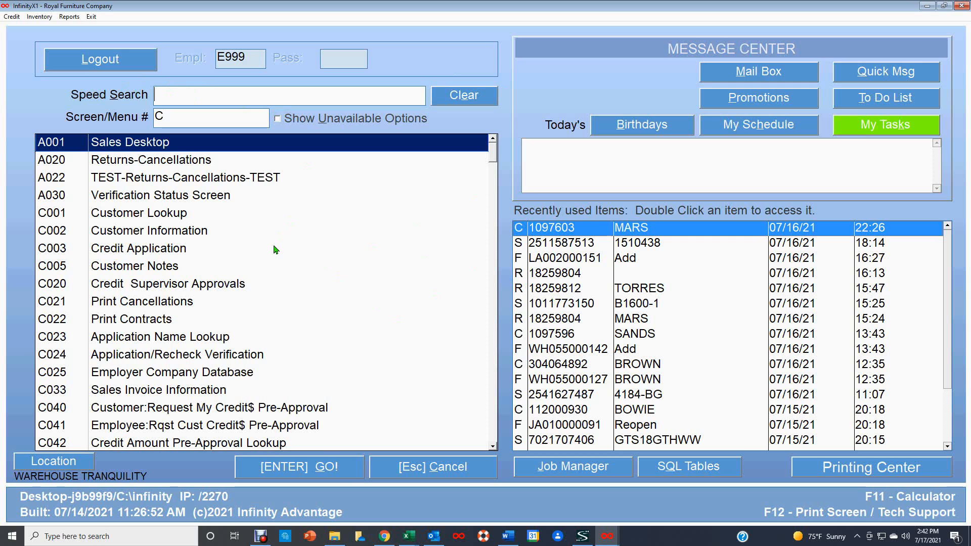
Search the menu for "store", open Store to Store Transfers and enter the employee password.
type("s")
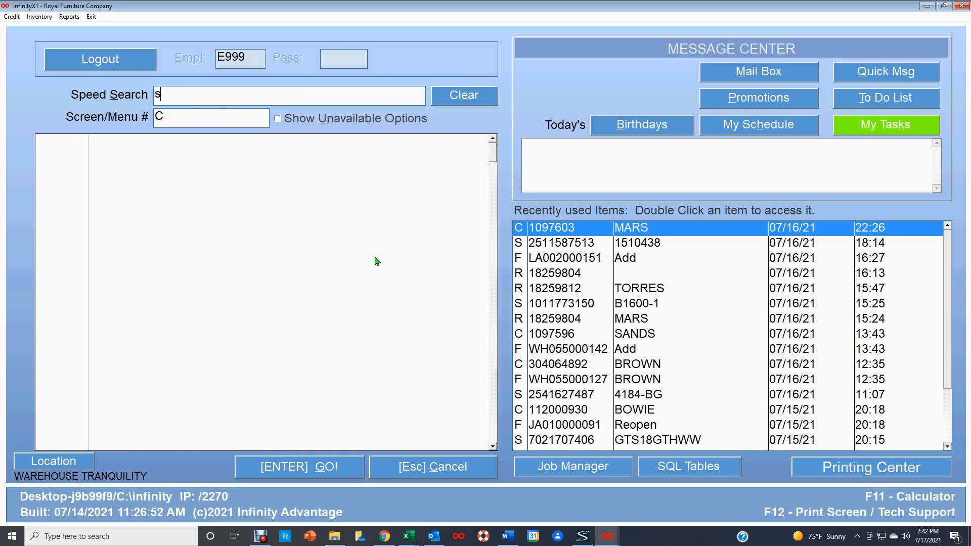
type("tore")
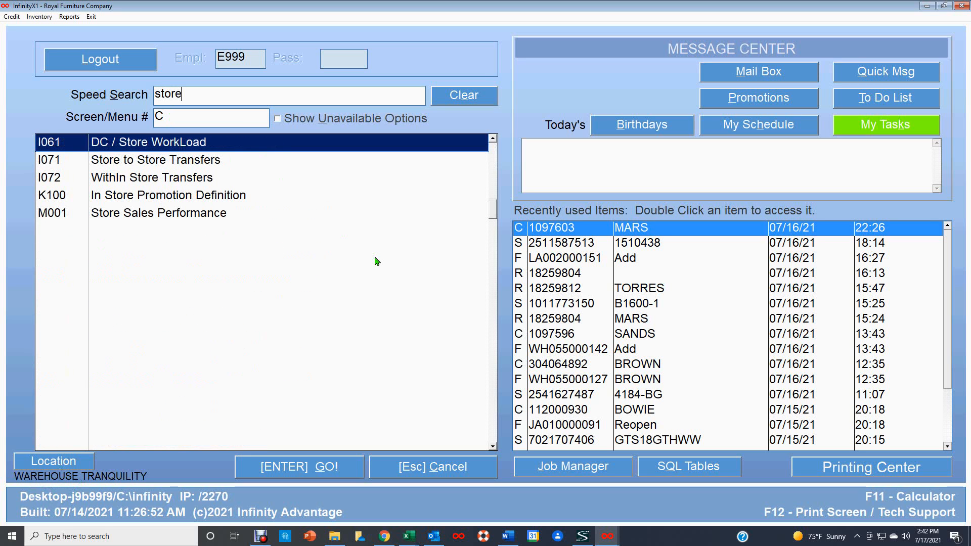
double_click(172, 159)
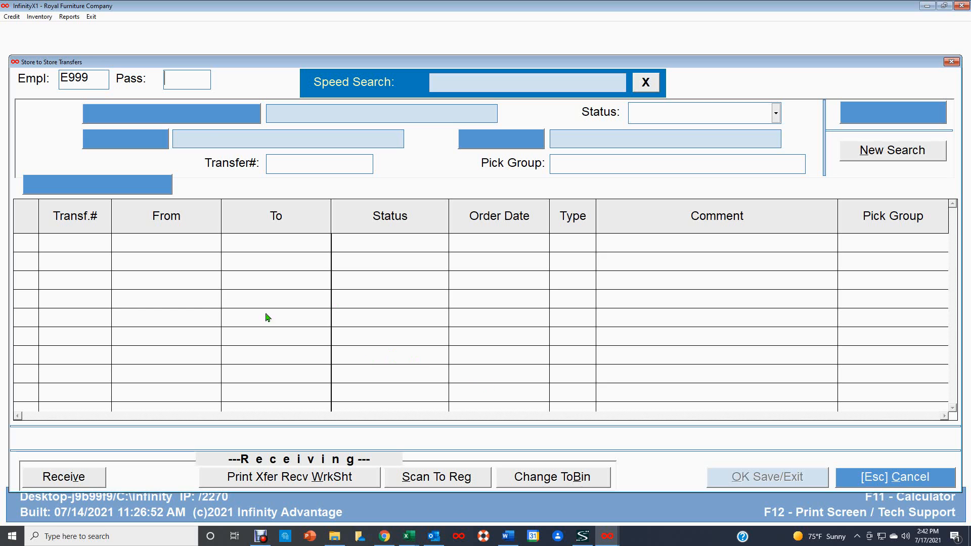
type("**")
key("Return")
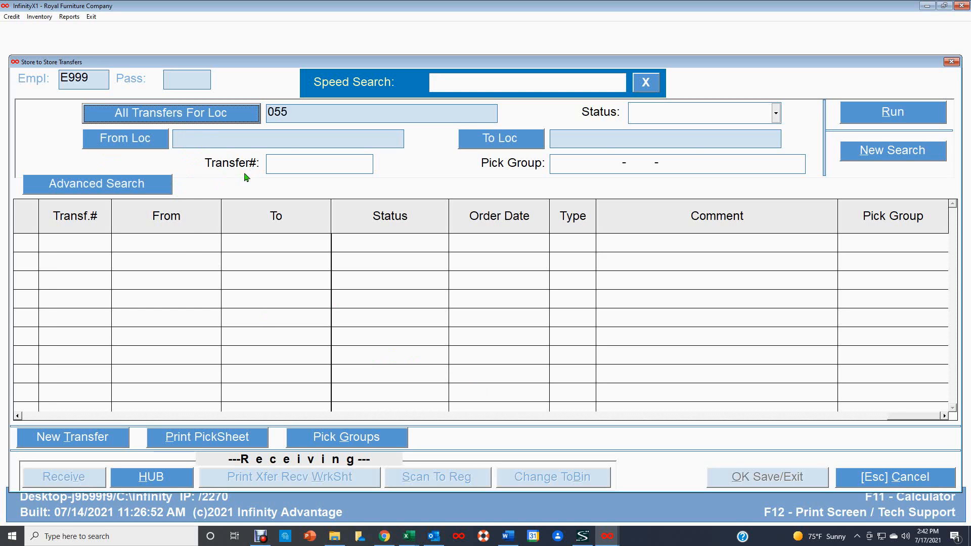
Look up transfer number 915699 in the store transfer search.
left_click(271, 163)
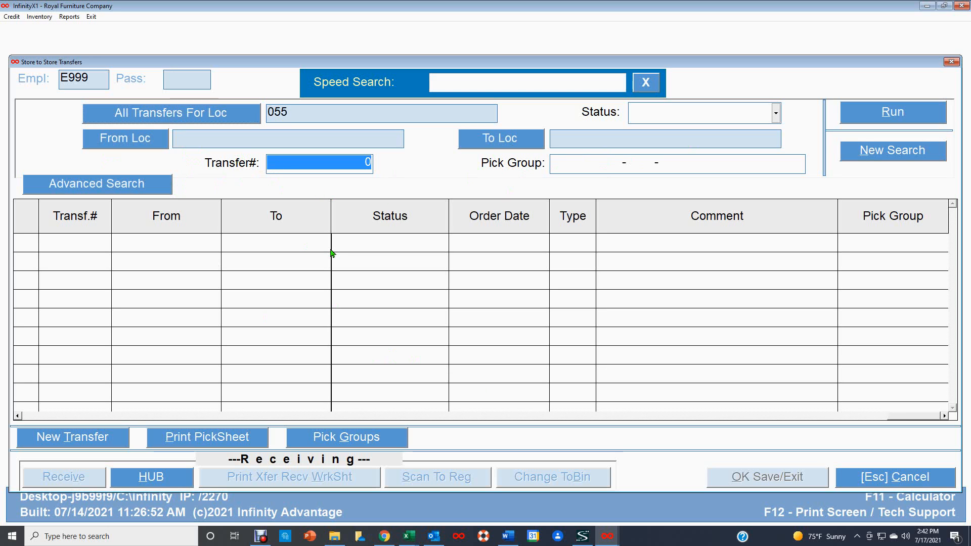
type("915")
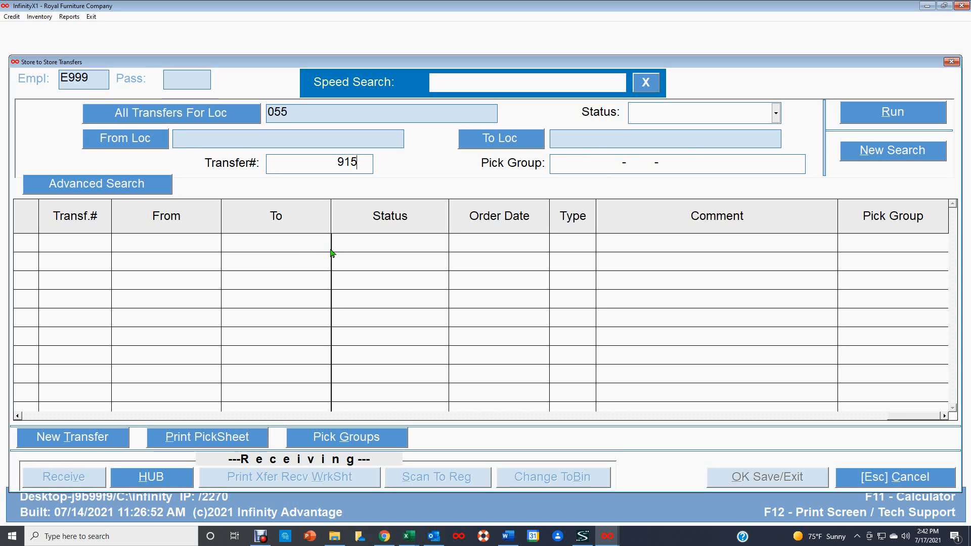
type("699")
key("Return")
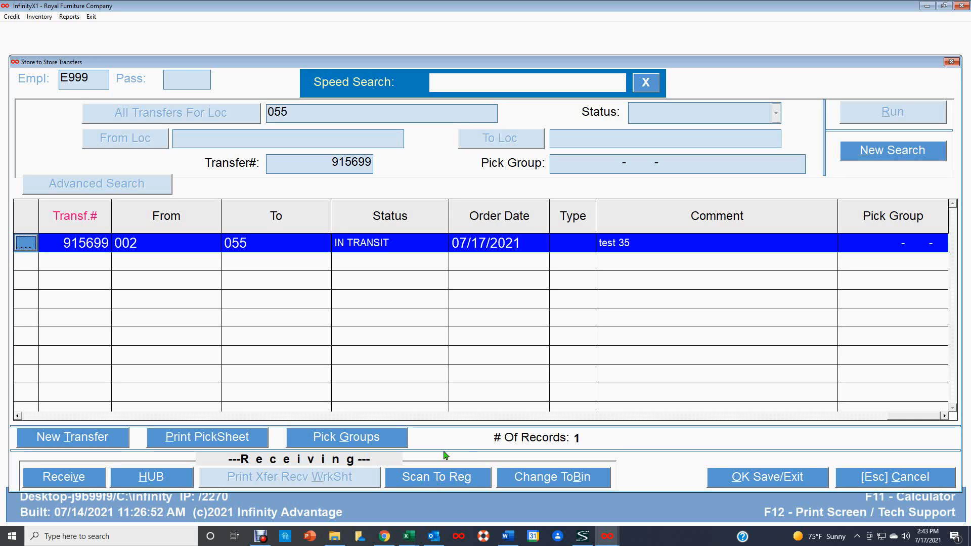
Change transfer 915699 from scan to regular receiving and receive its merchandise.
left_click(440, 482)
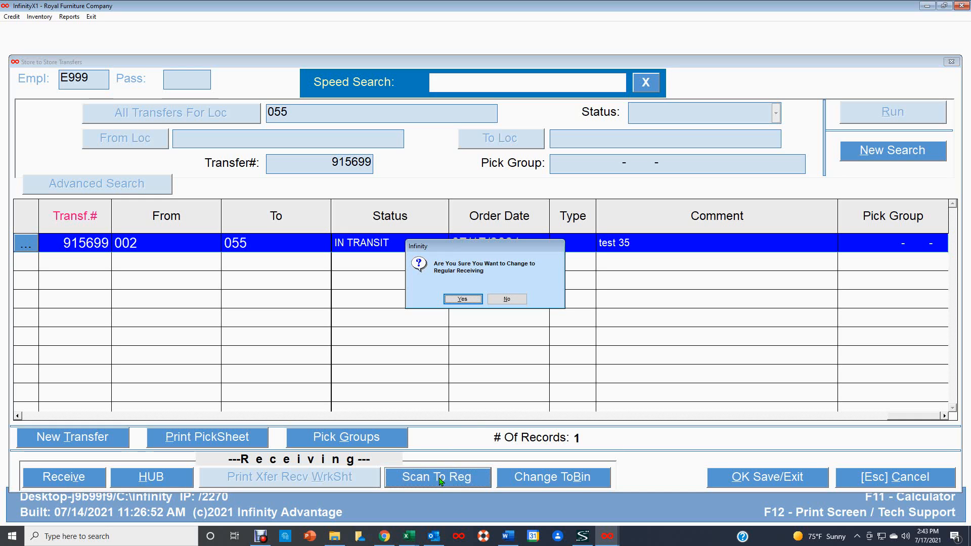
left_click(463, 299)
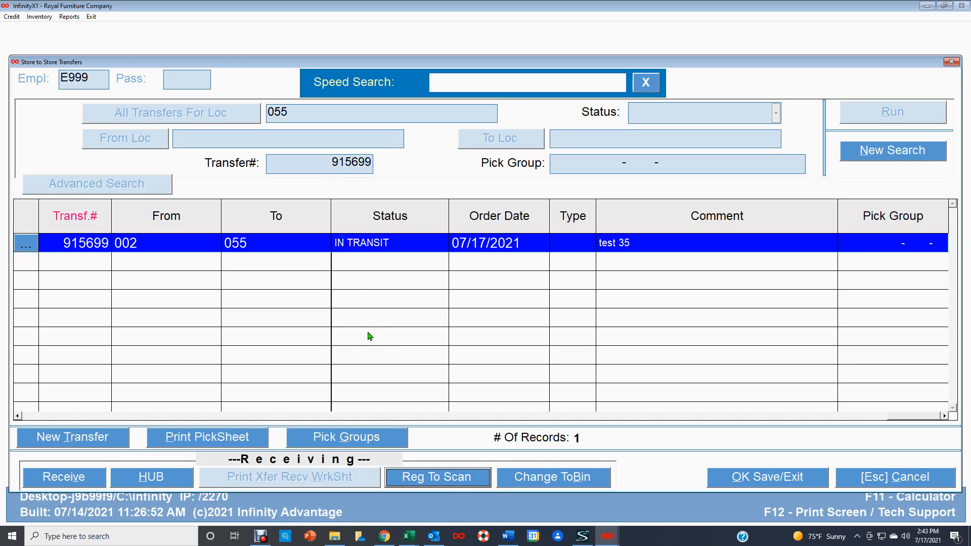
left_click(65, 479)
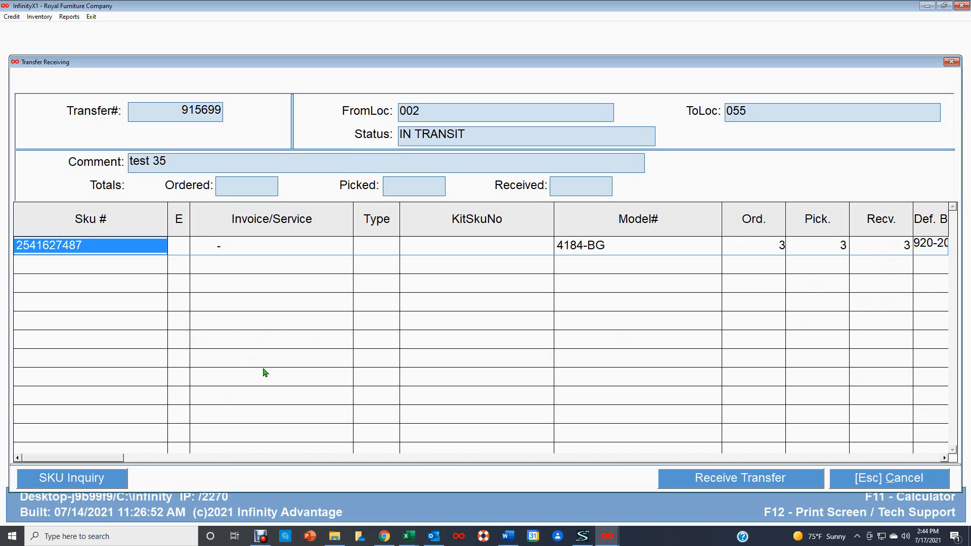
left_click(748, 482)
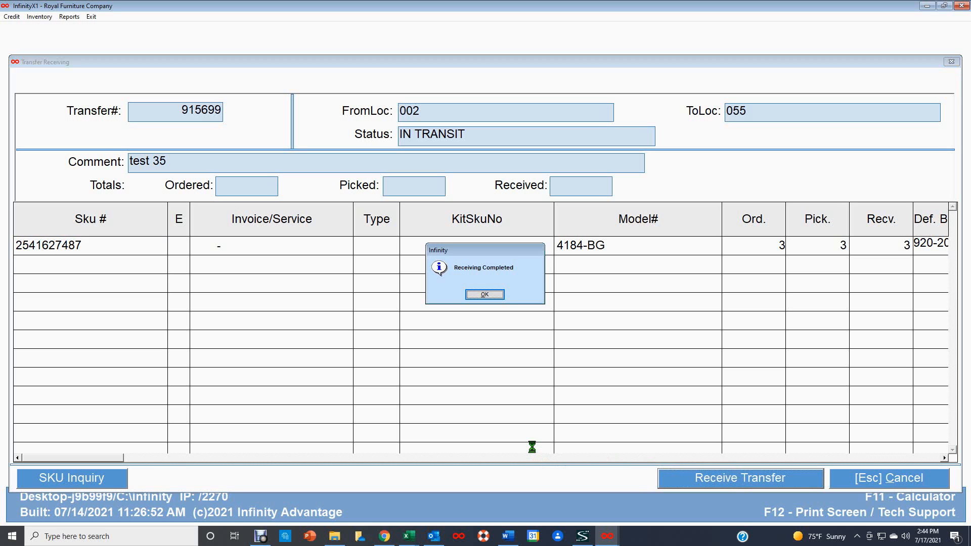
left_click(487, 295)
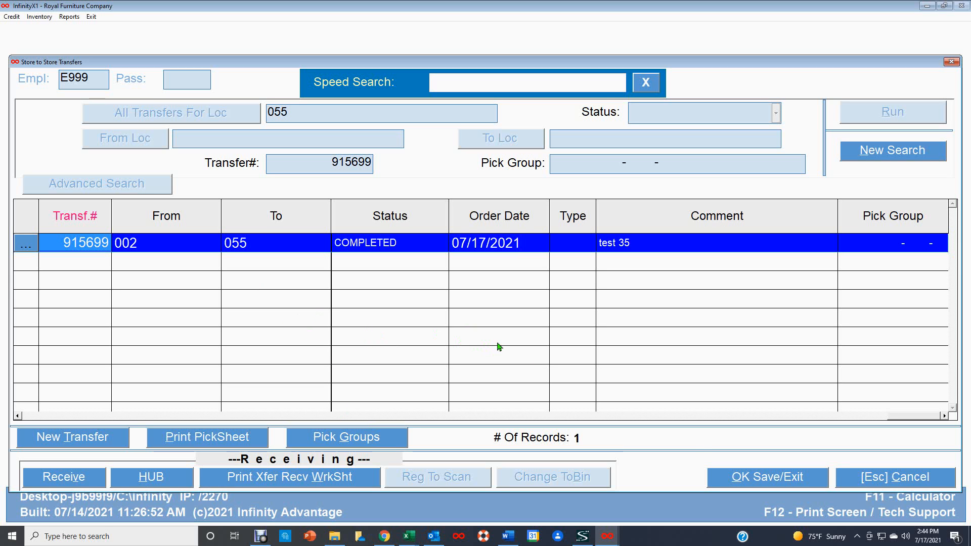
Leave the store transfers, search the menu for "quick", open Quick Receive Merchandise and enter the employee password.
left_click(896, 478)
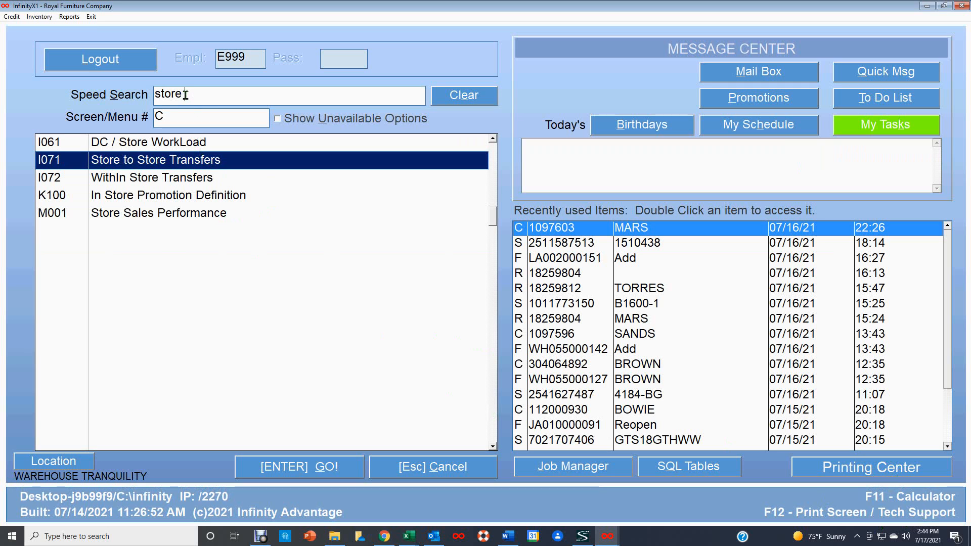
left_click_drag(184, 95, 108, 99)
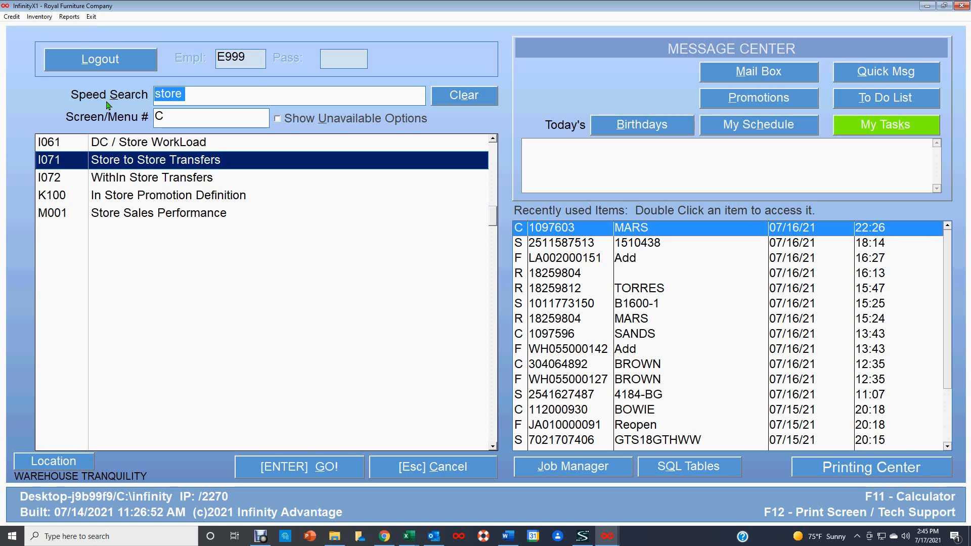
type("qu")
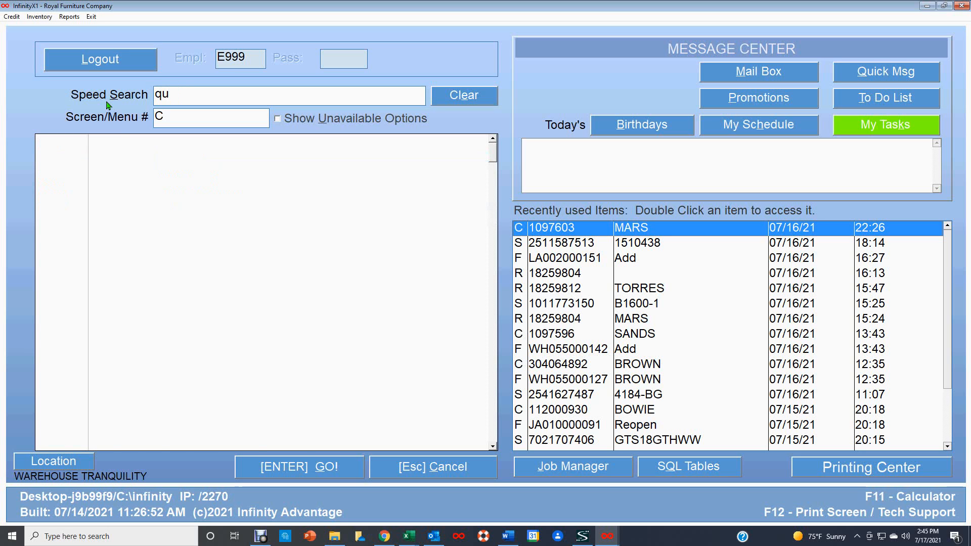
type("ick")
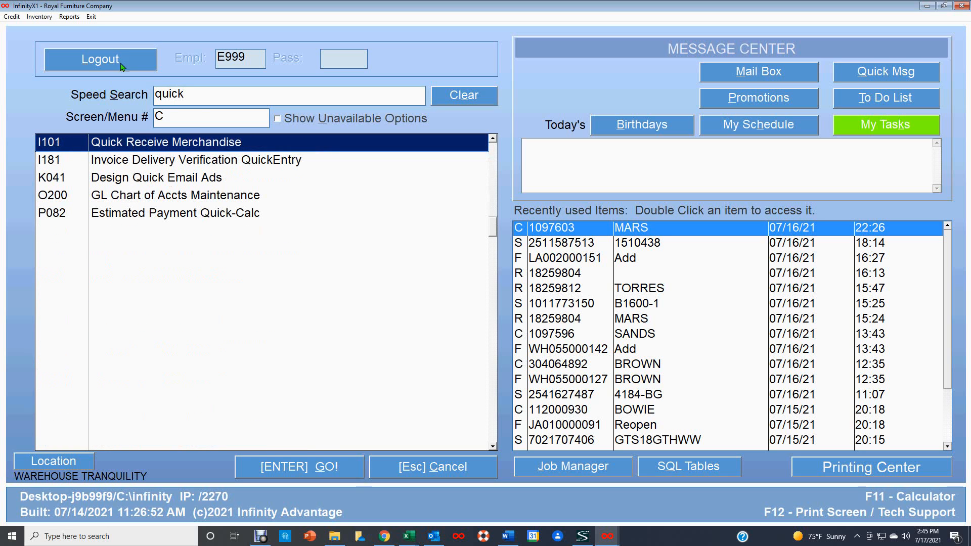
double_click(191, 144)
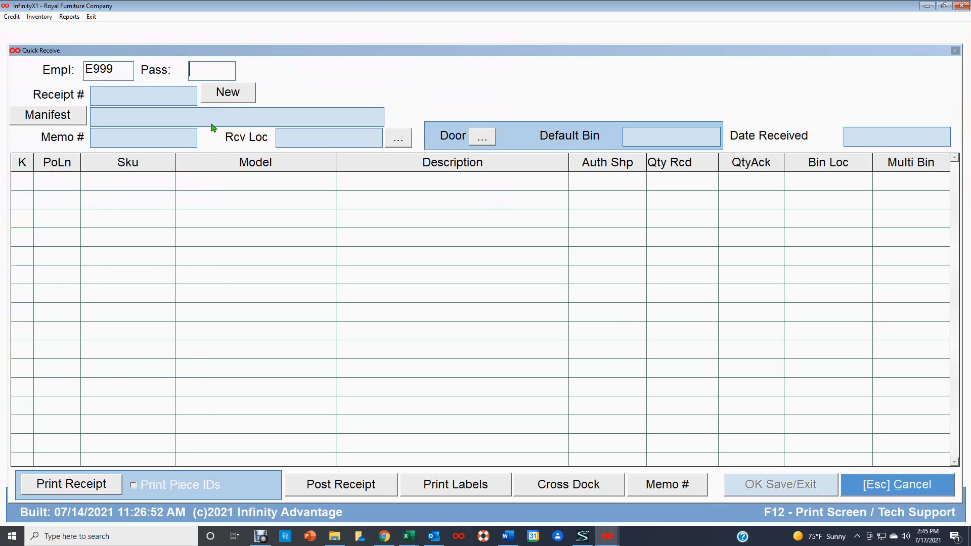
key("Return")
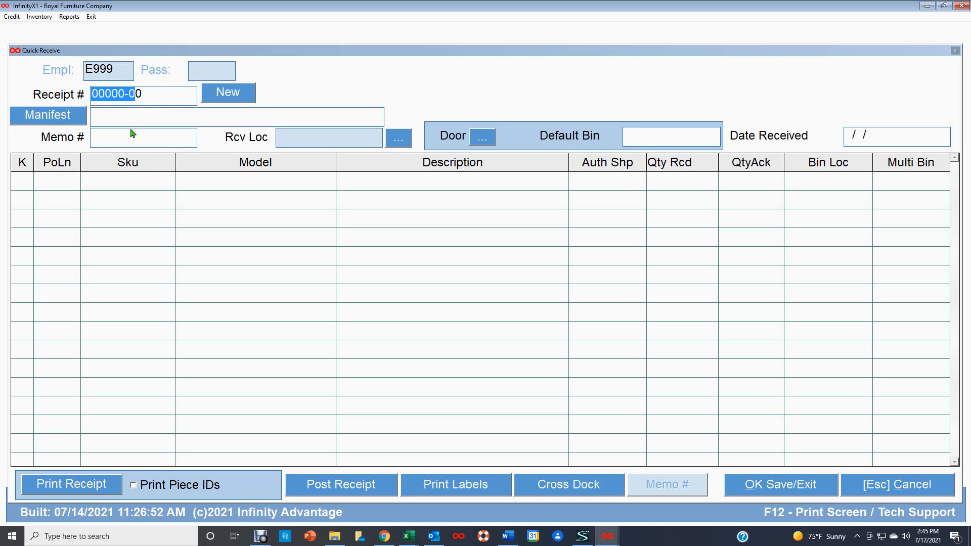
Load receipt 09156-99 in Quick Receive.
type("915")
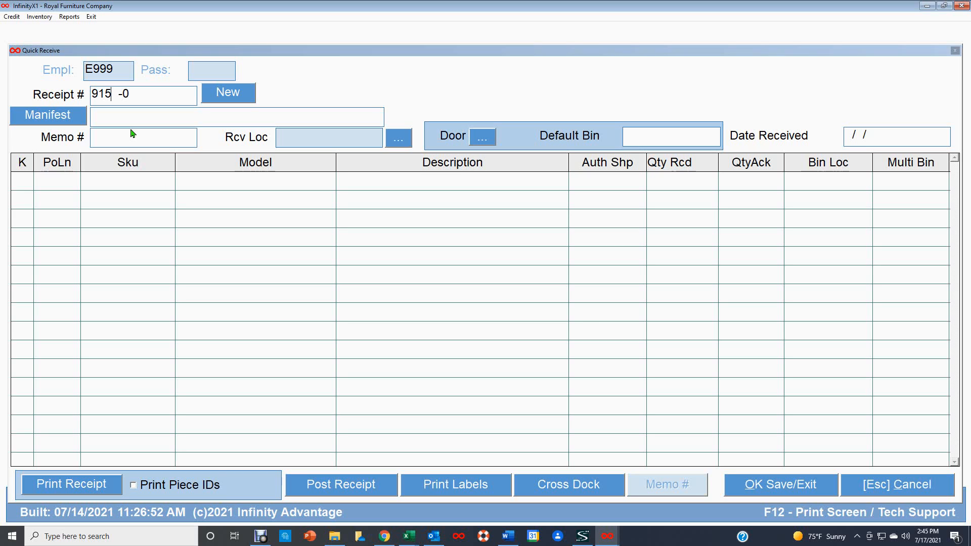
type("69-9")
key("Return")
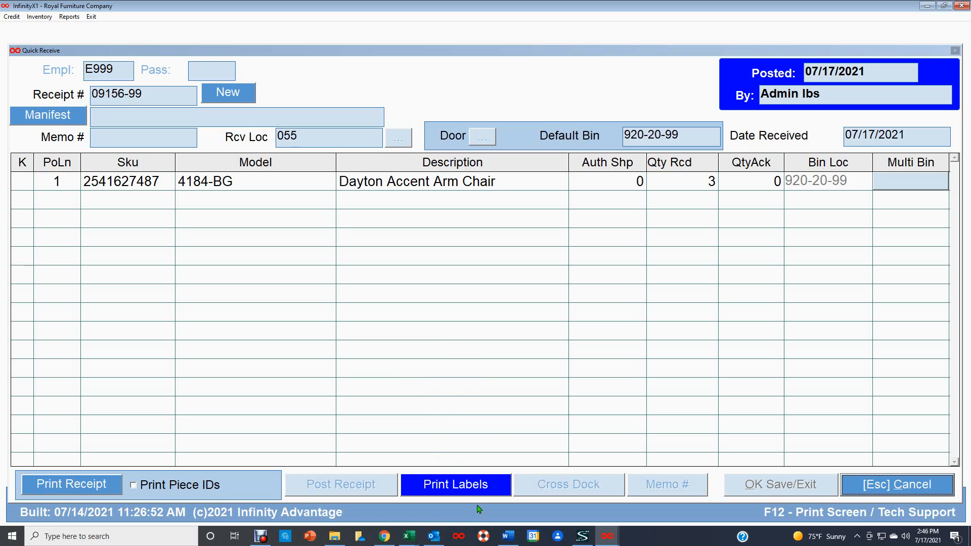
Print the carton labels for receipt 9156-99 on the HP PageWide Pro 477dw and return to the receipt.
left_click(455, 488)
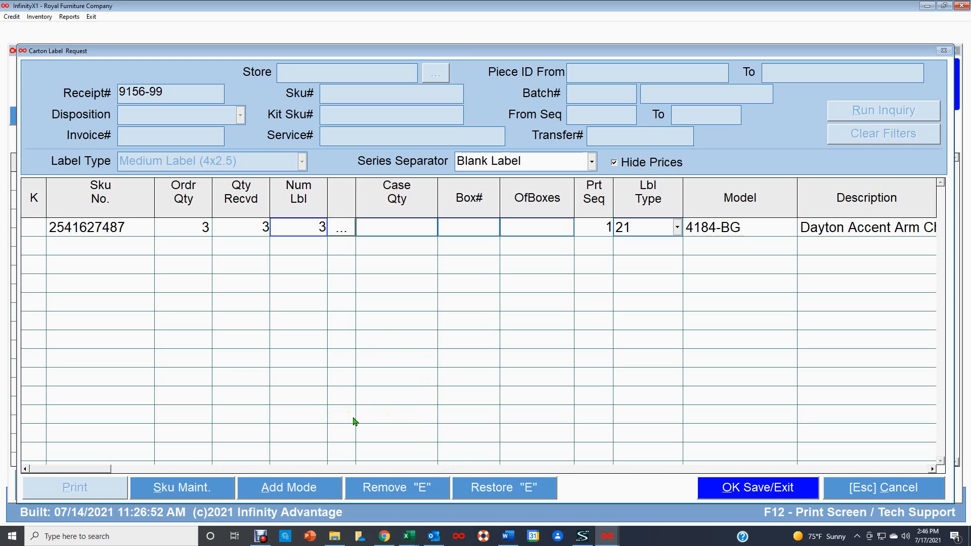
left_click(762, 488)
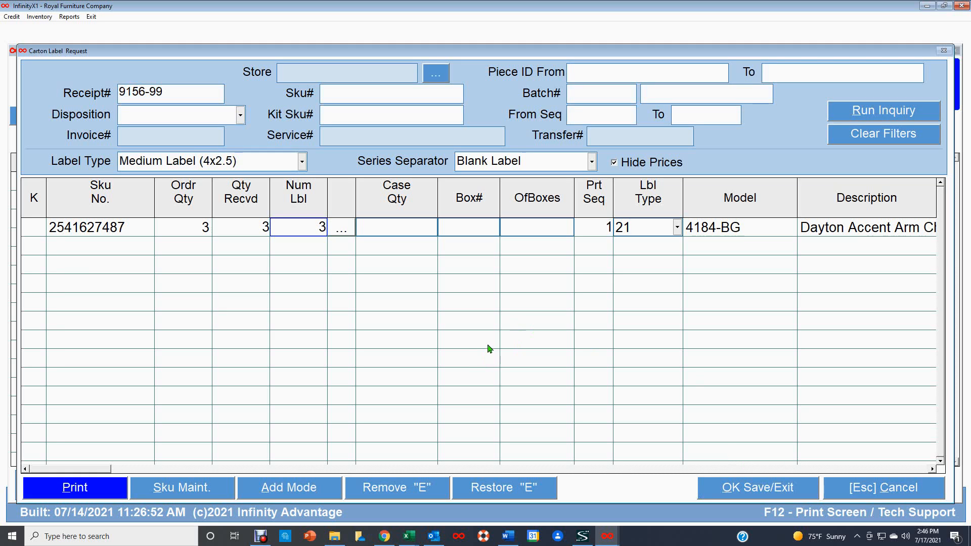
left_click(76, 489)
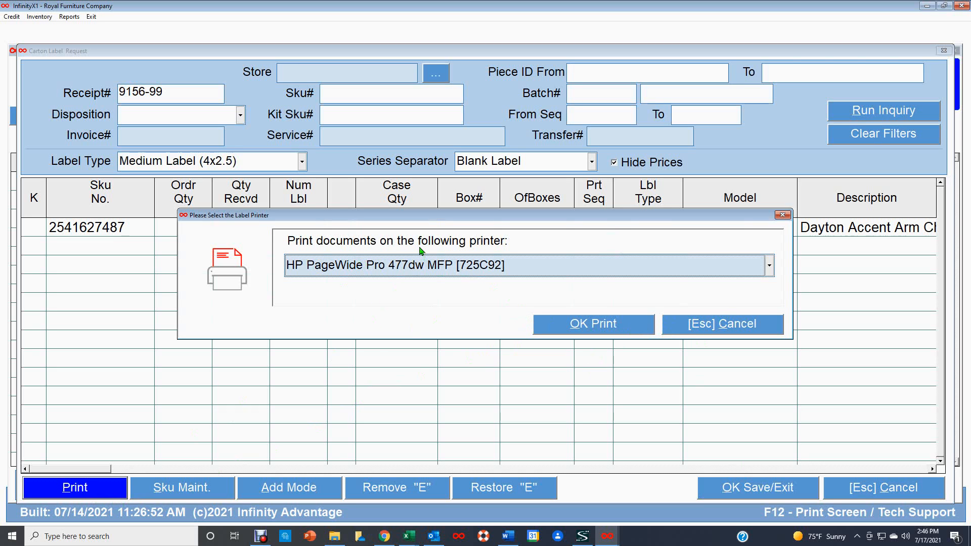
left_click(612, 326)
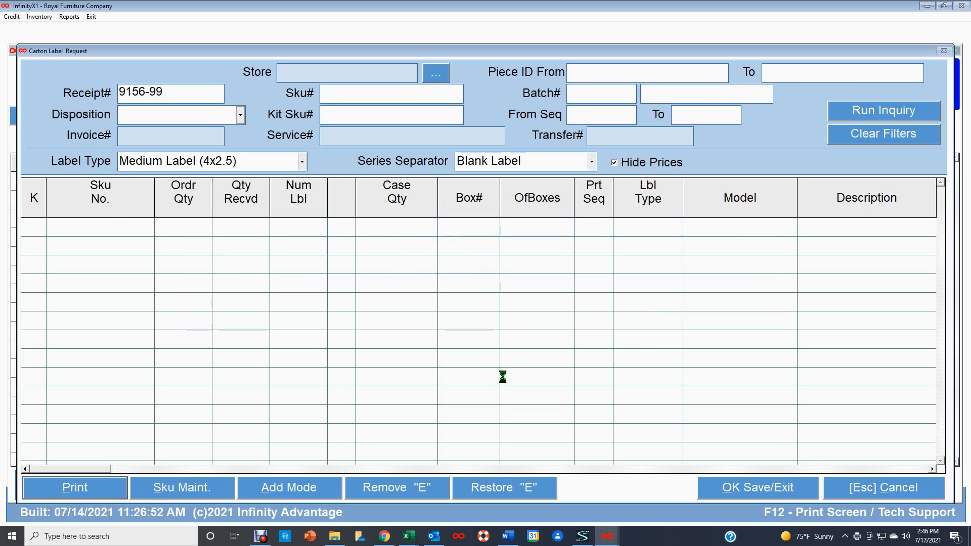
left_click(872, 490)
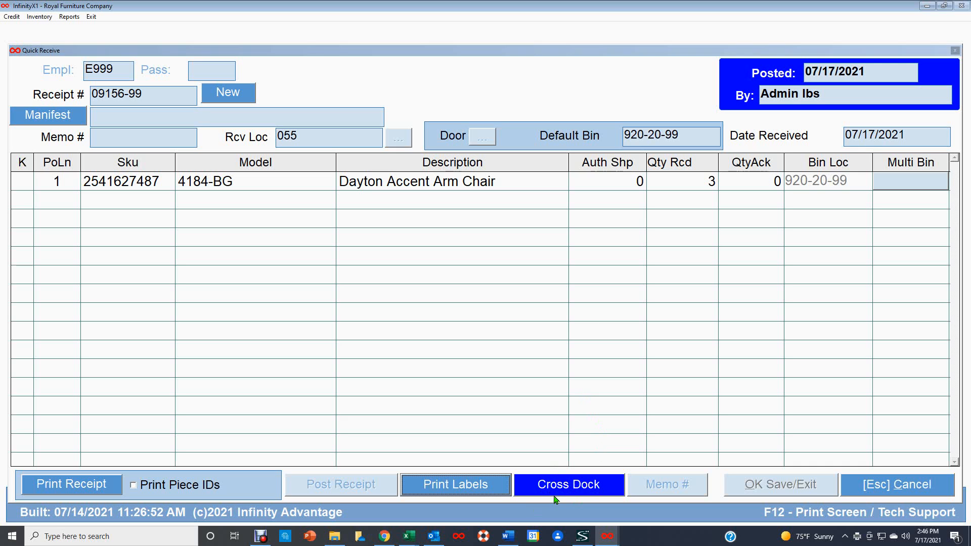
Request a cross dock for the receipt with truck deliveries, willcall transfers and basic stock transfers excluded.
left_click(572, 486)
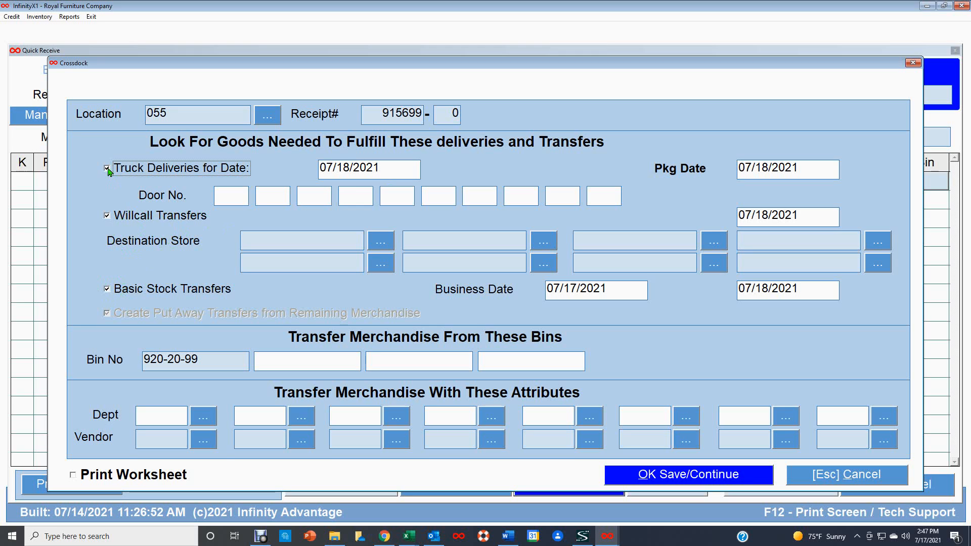
left_click(108, 169)
left_click(107, 216)
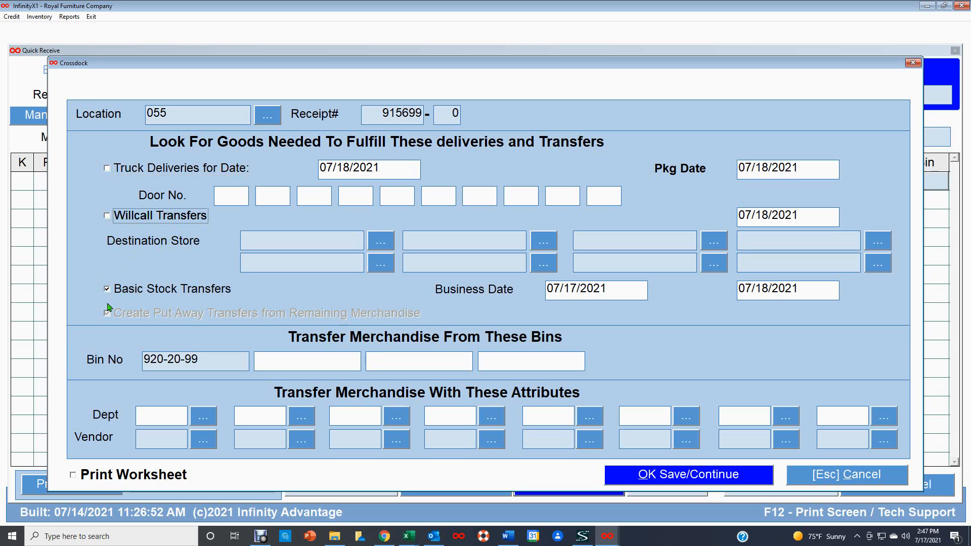
left_click(107, 289)
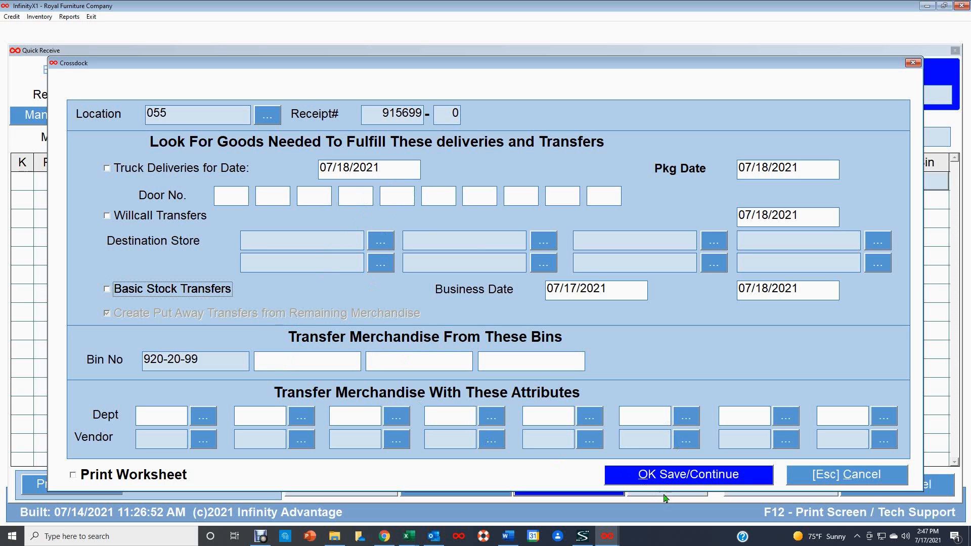
left_click(700, 475)
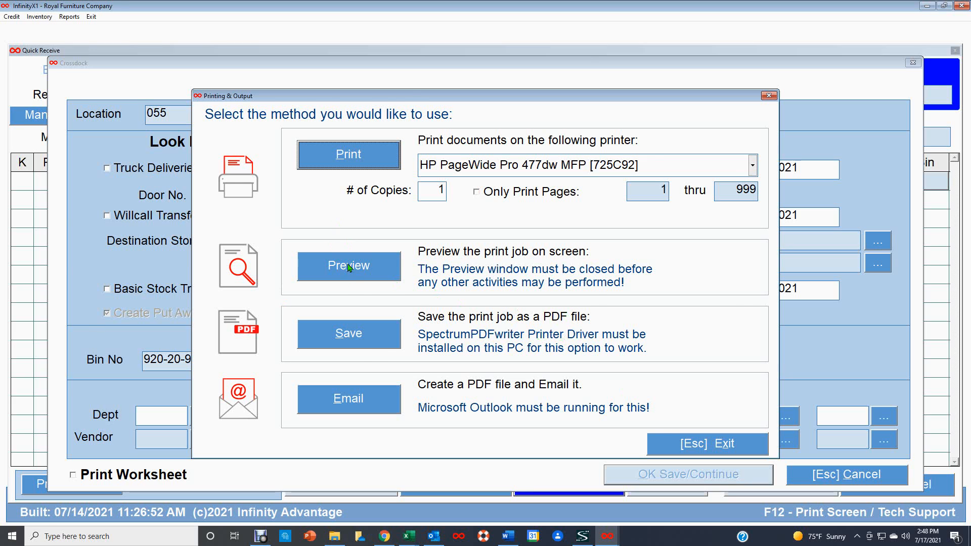
Preview the pick sheet on screen, exit the print output and acknowledge the cross dock request and summary.
left_click(348, 267)
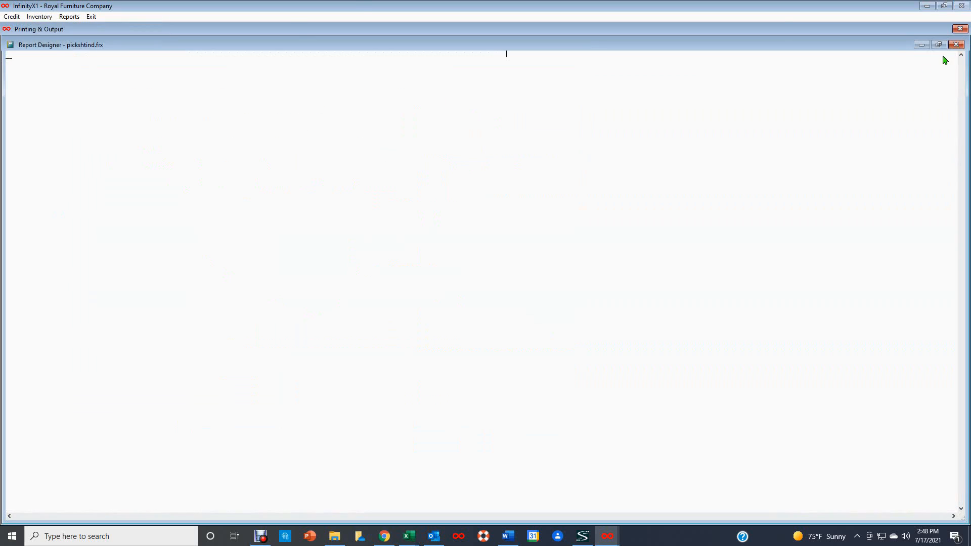
left_click(956, 44)
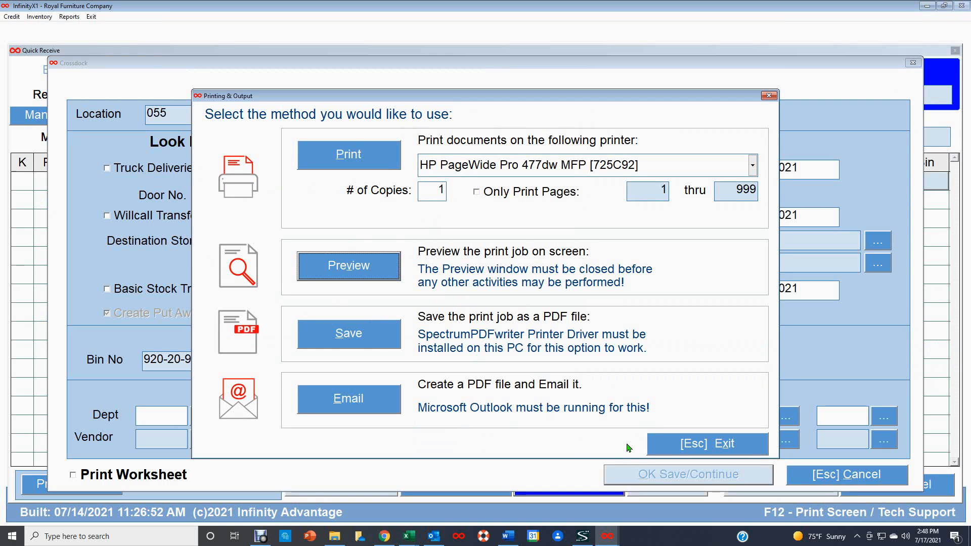
left_click(730, 446)
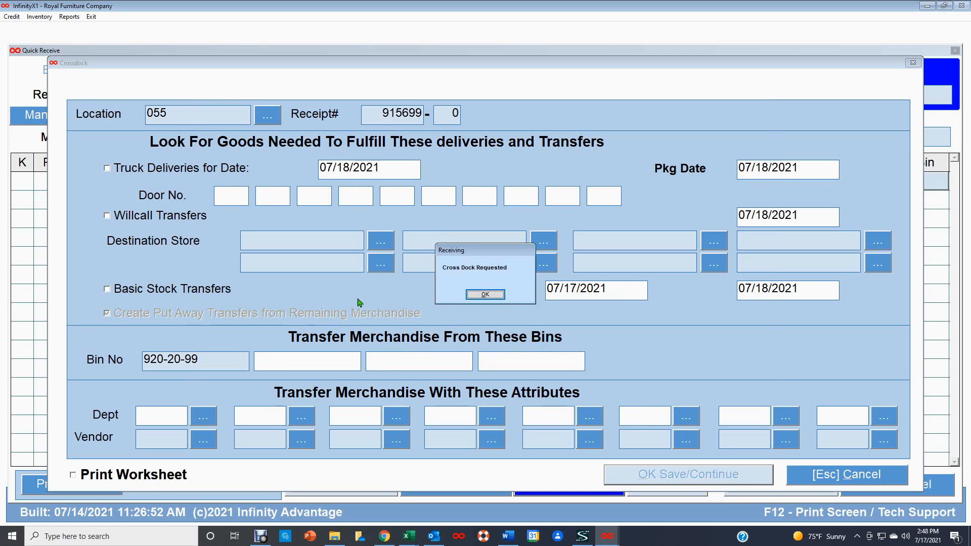
left_click(486, 296)
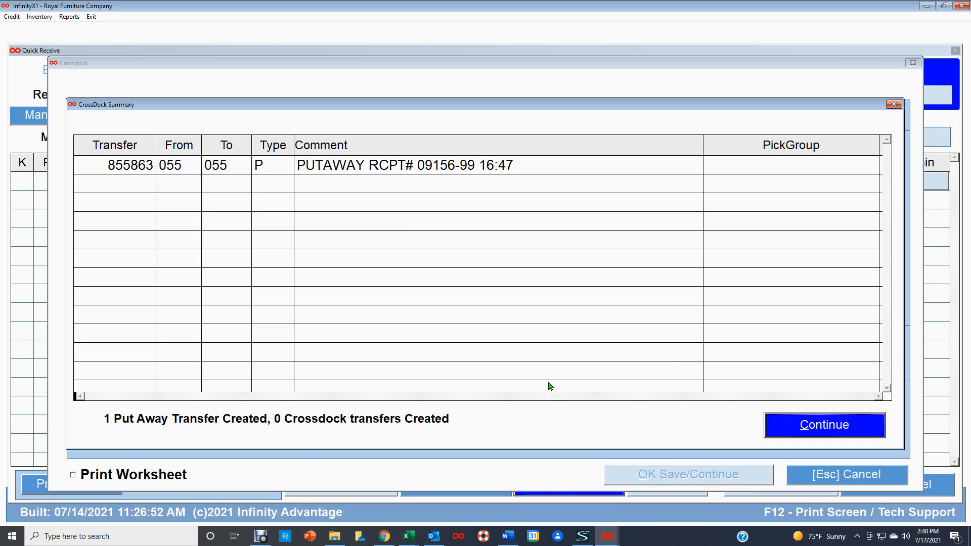
left_click(831, 425)
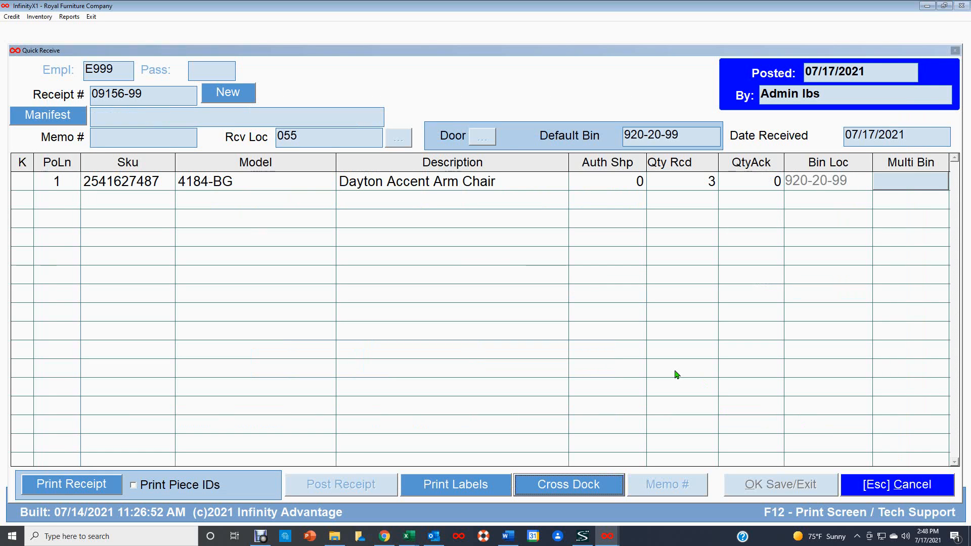